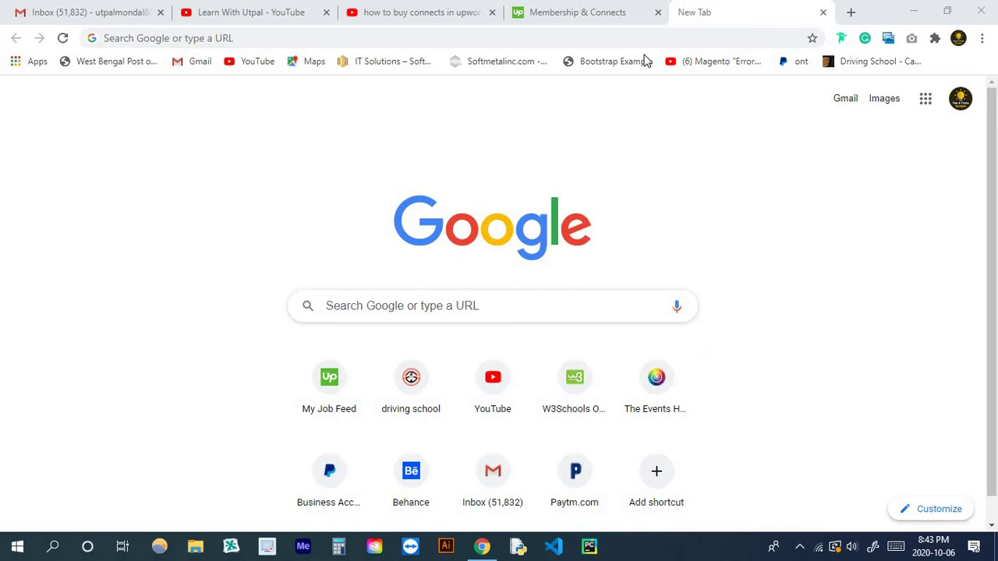
- Switch to the Membership & Connects tab, then go to the Upwork Find Work feed
click(557, 9)
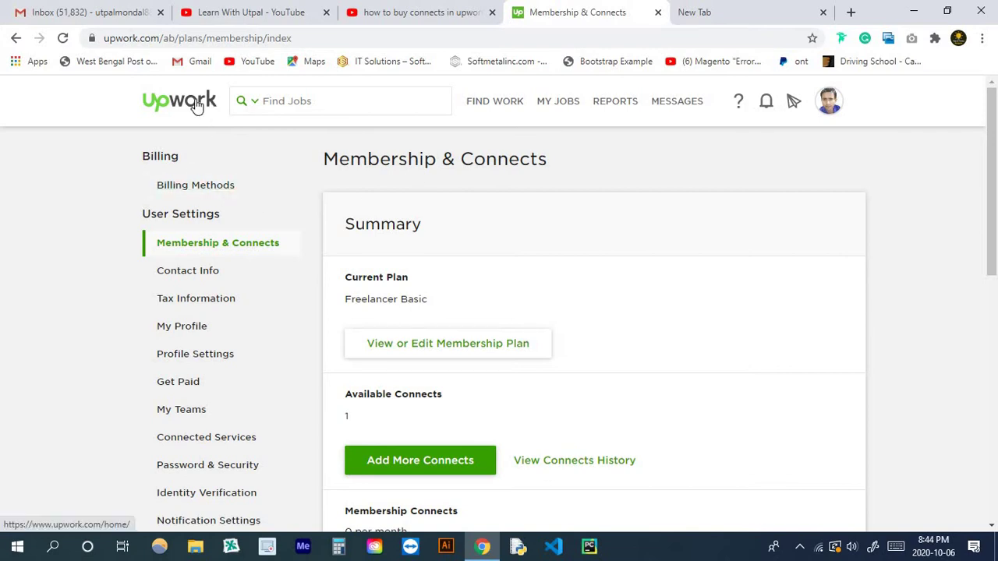
click(197, 106)
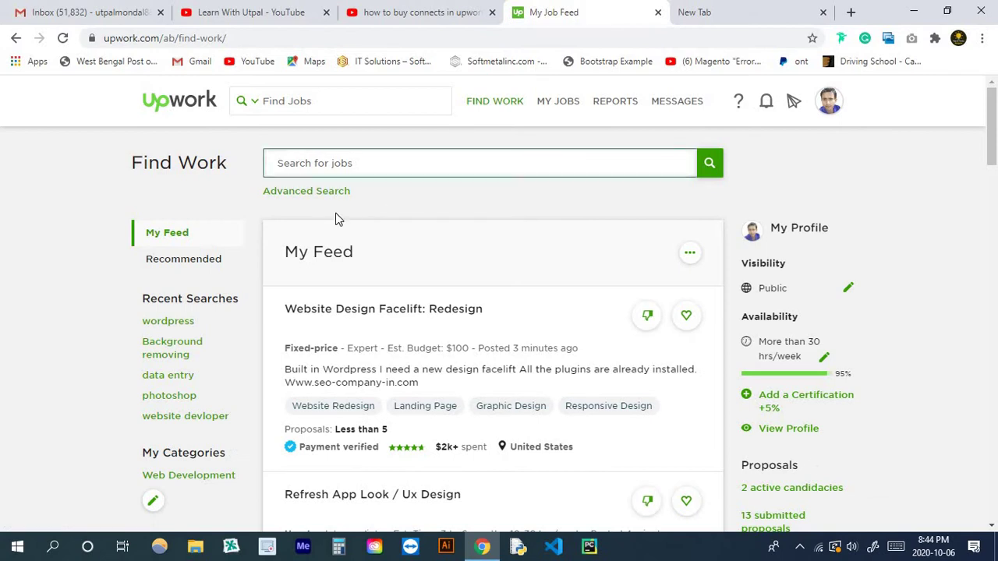
- Scroll up and down through the My Feed job listings
scroll(694, 336, down, 1)
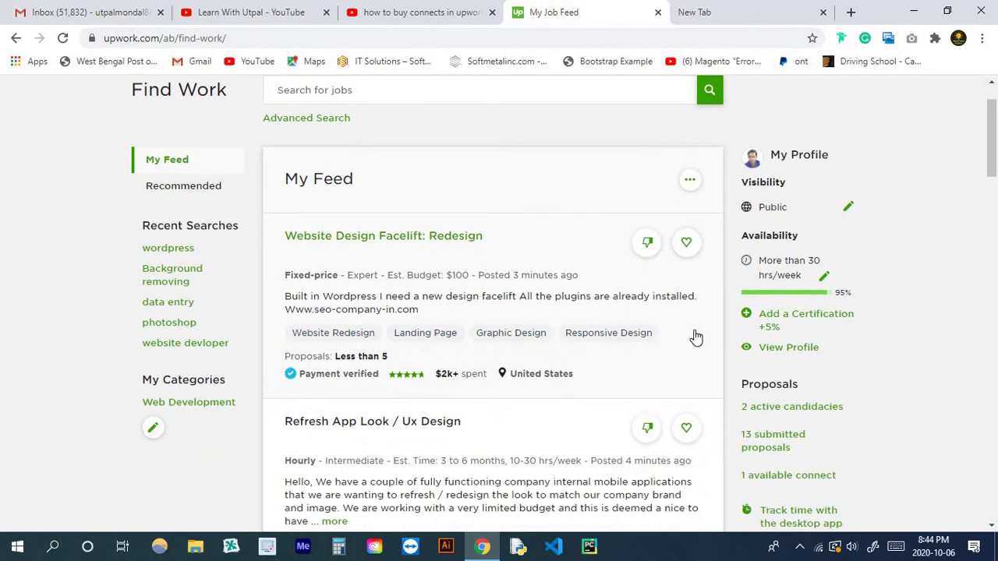
scroll(779, 311, up, 1)
scroll(825, 315, down, 2)
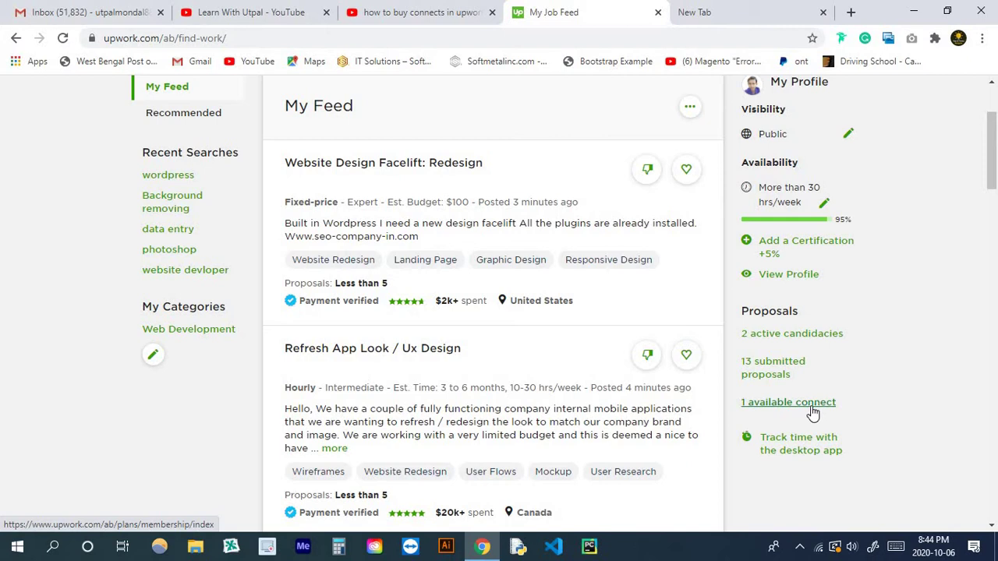
scroll(813, 414, up, 1)
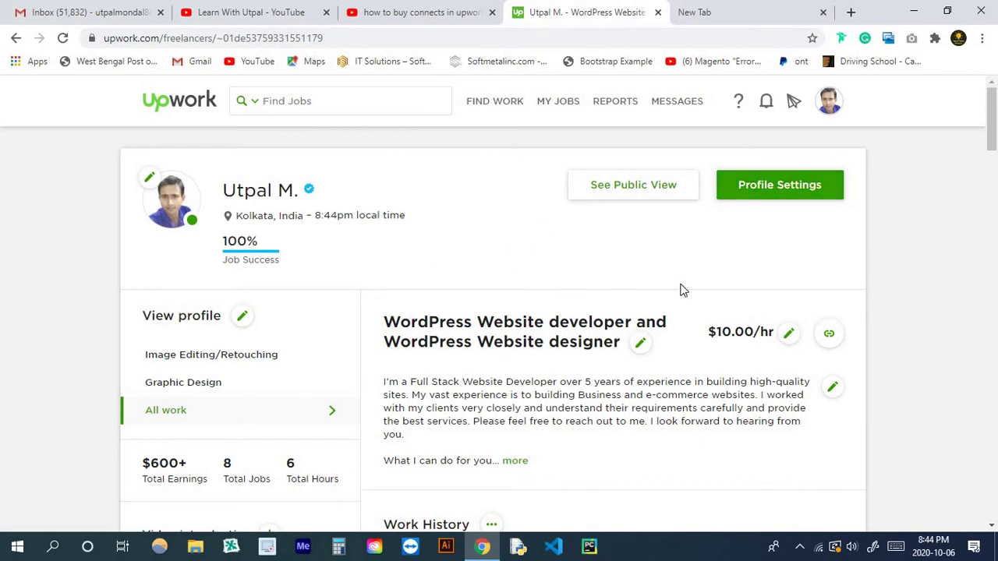
- Review Profile Settings: Public visibility with short- and long-term project preference
click(793, 194)
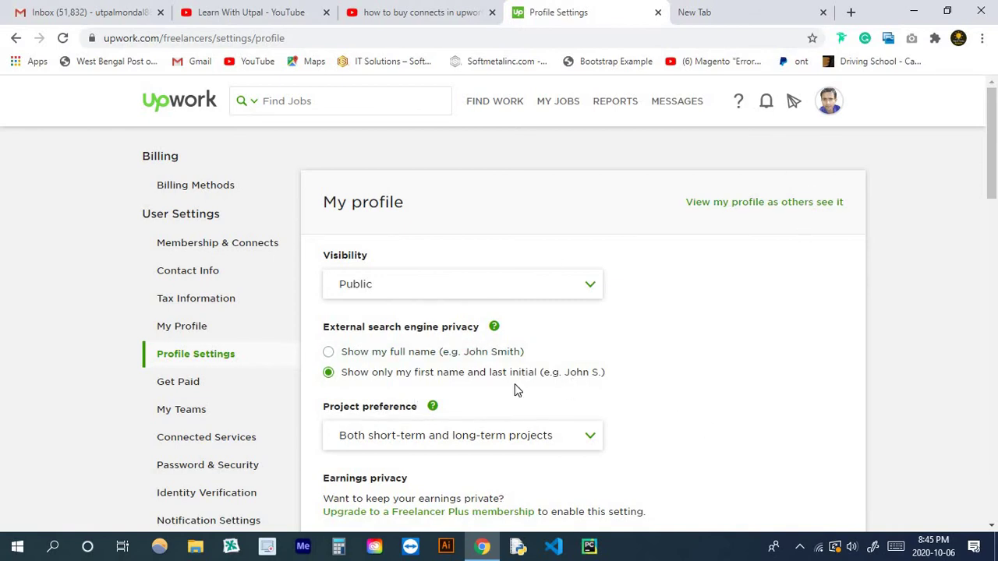
scroll(546, 394, down, 1)
scroll(296, 355, up, 1)
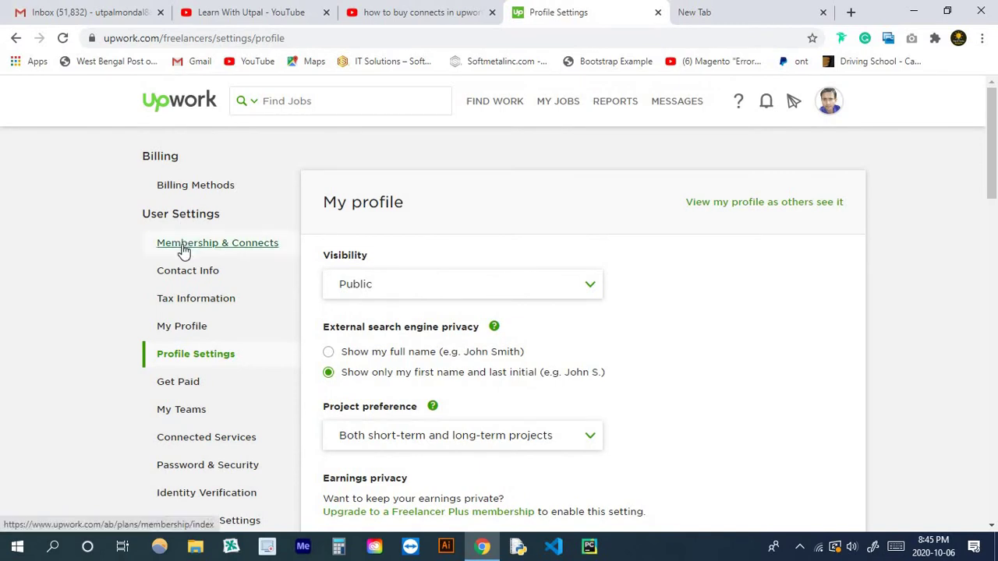
- Review the Basic and Plus membership plans, then return to the one-connect summary
click(244, 249)
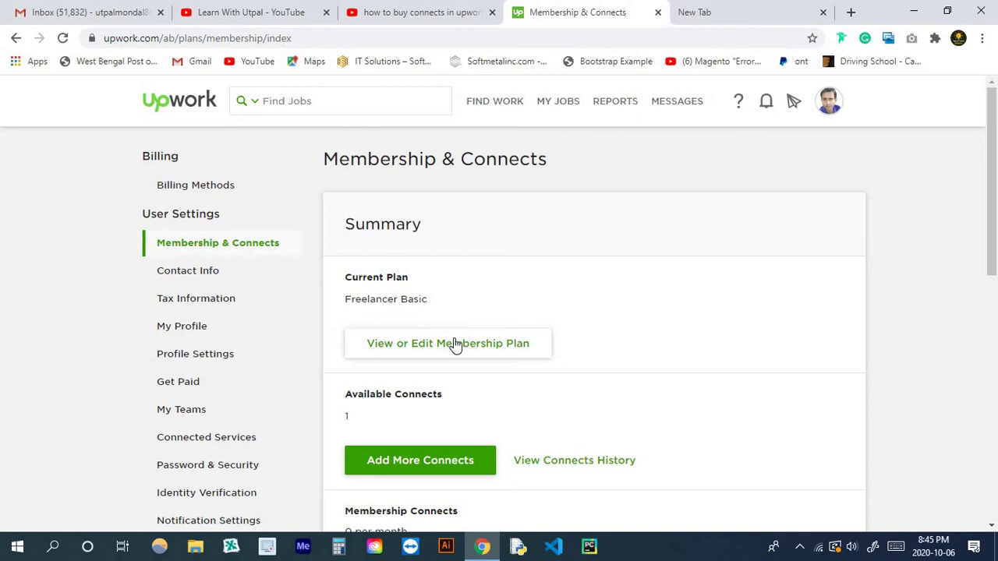
click(492, 351)
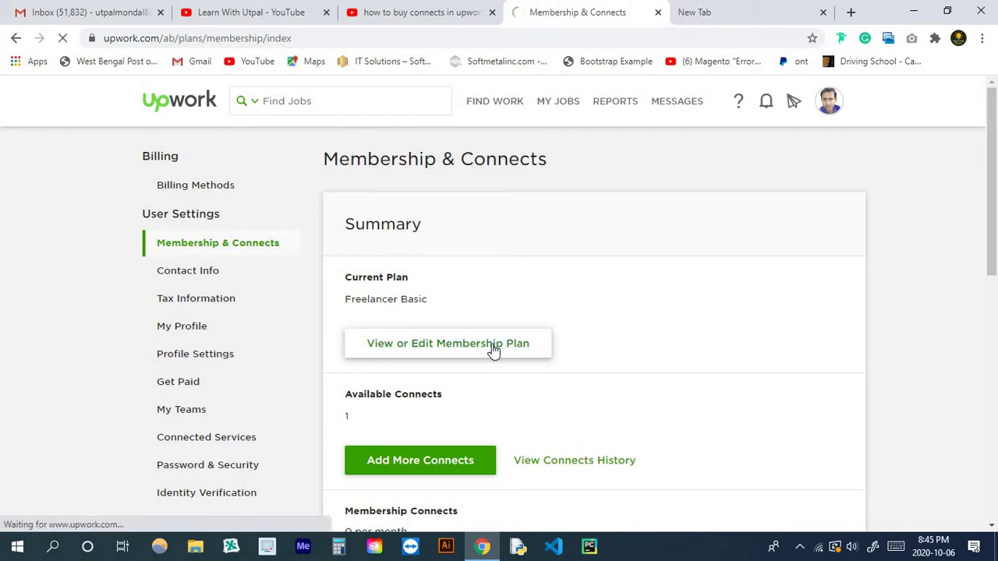
scroll(210, 261, down, 1)
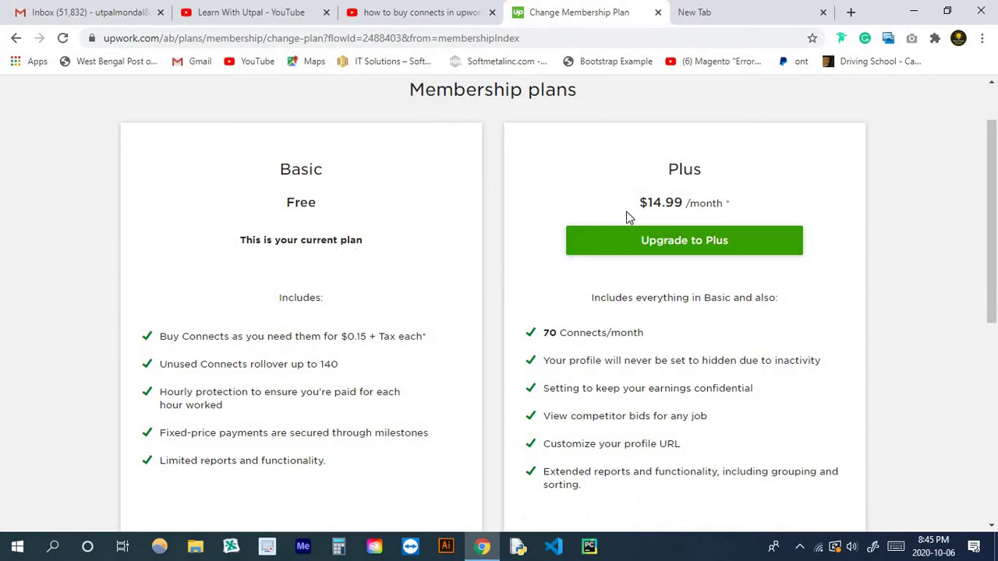
scroll(626, 211, up, 1)
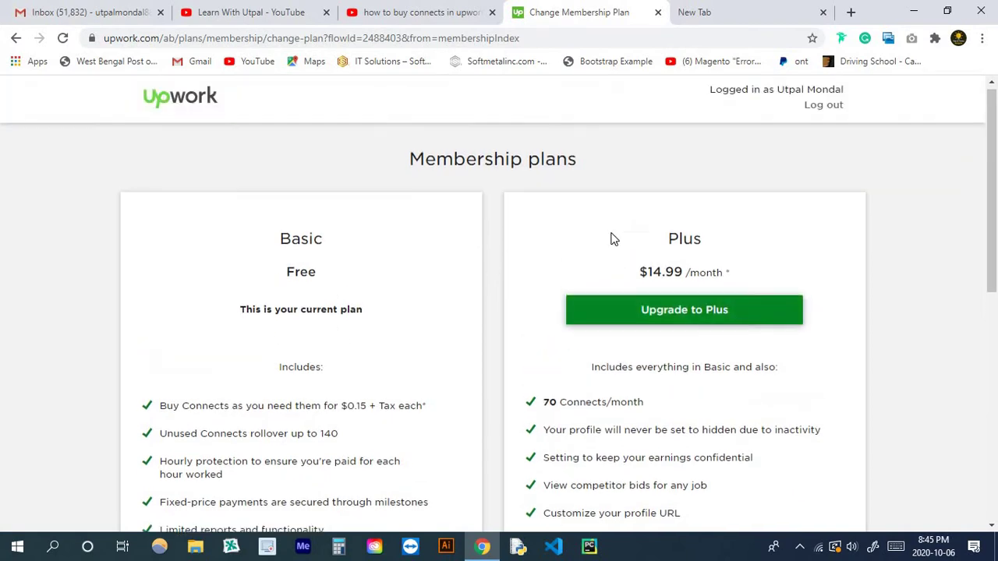
click(17, 38)
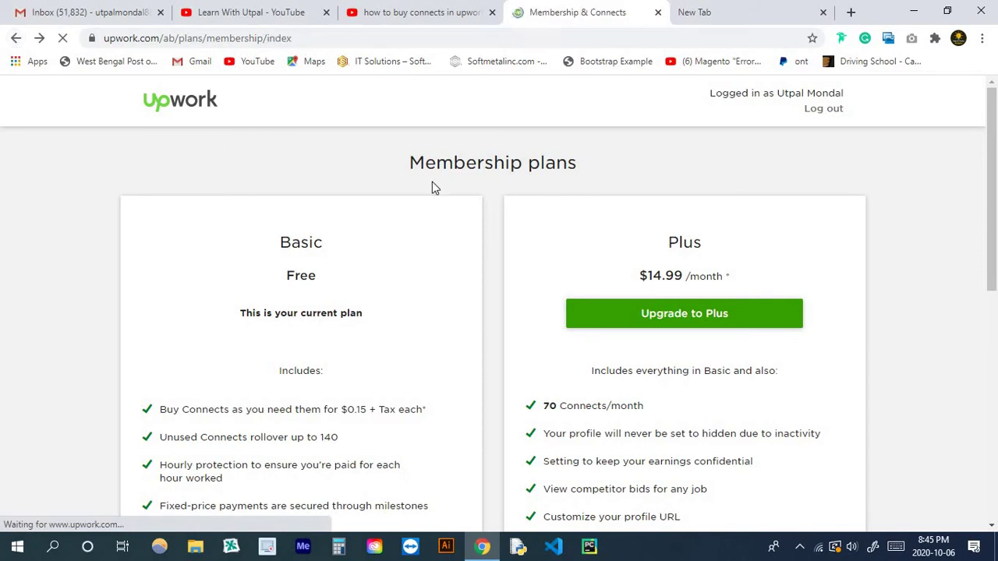
scroll(491, 274, down, 1)
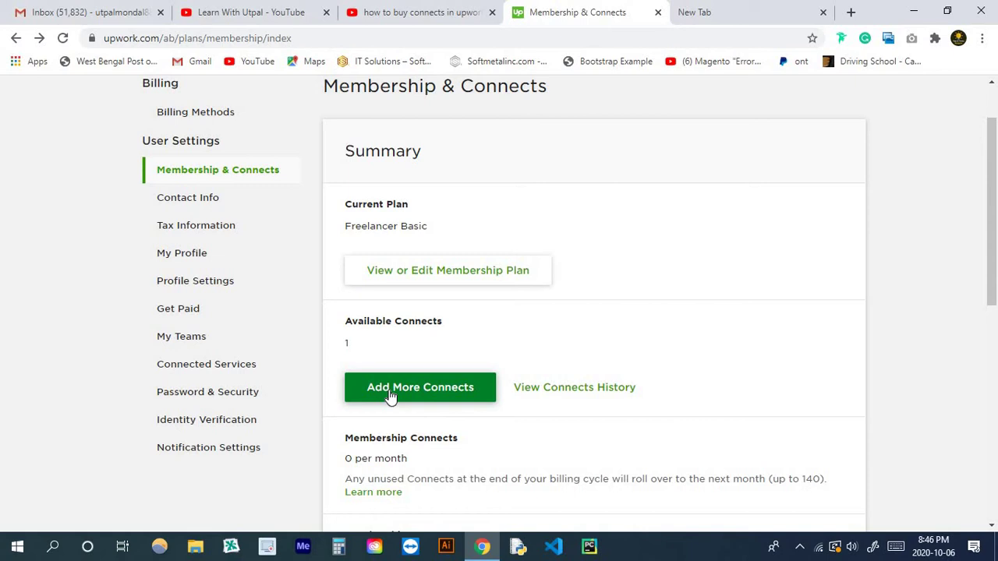
- Choose the 10 Connects for $1.50 bundle, giving a new balance of 11
click(390, 396)
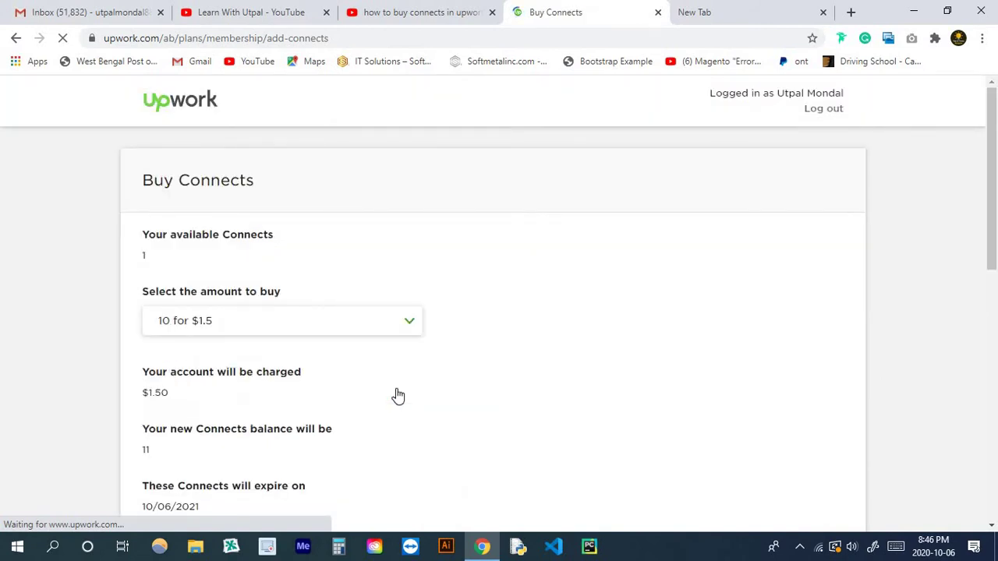
scroll(196, 256, down, 2)
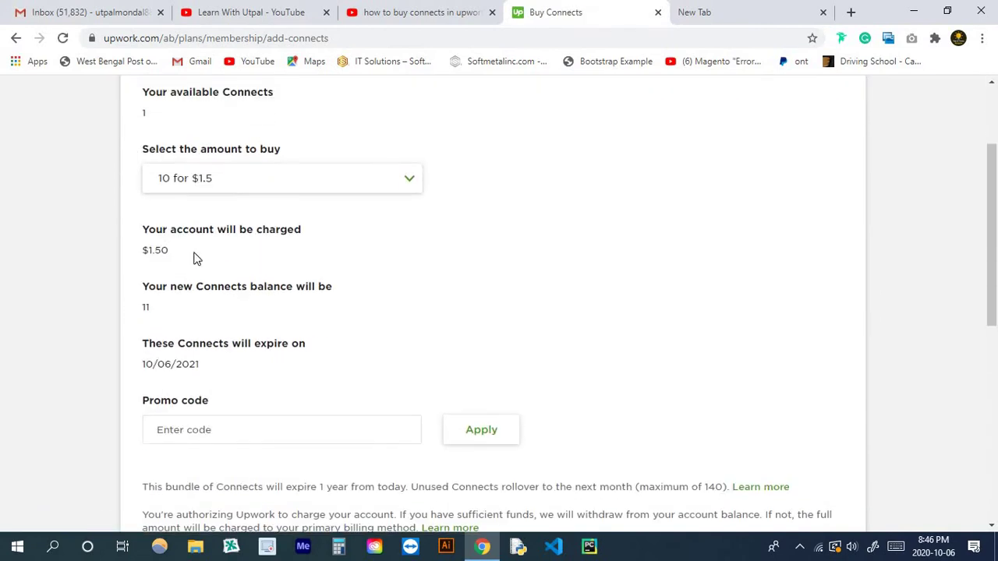
click(236, 182)
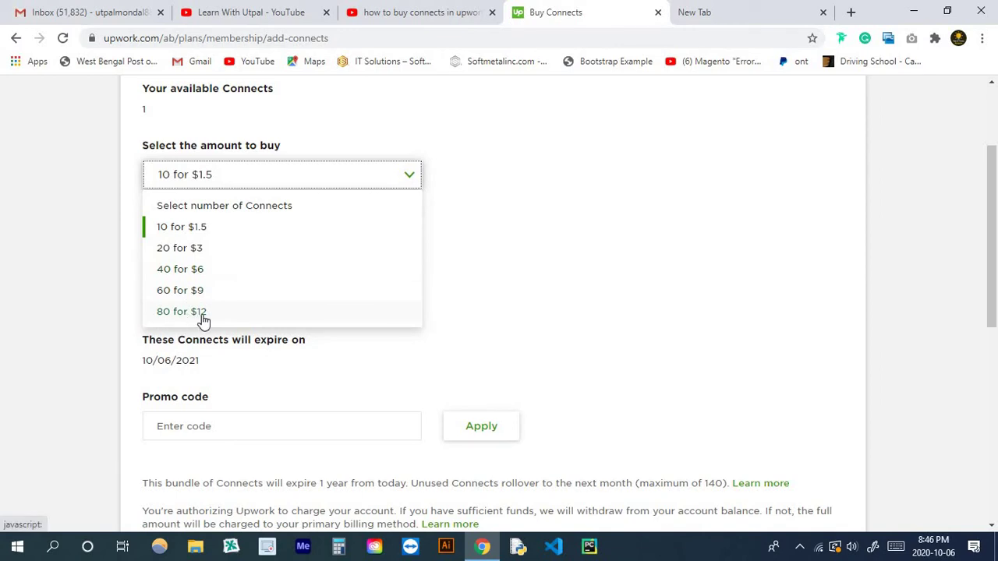
click(230, 234)
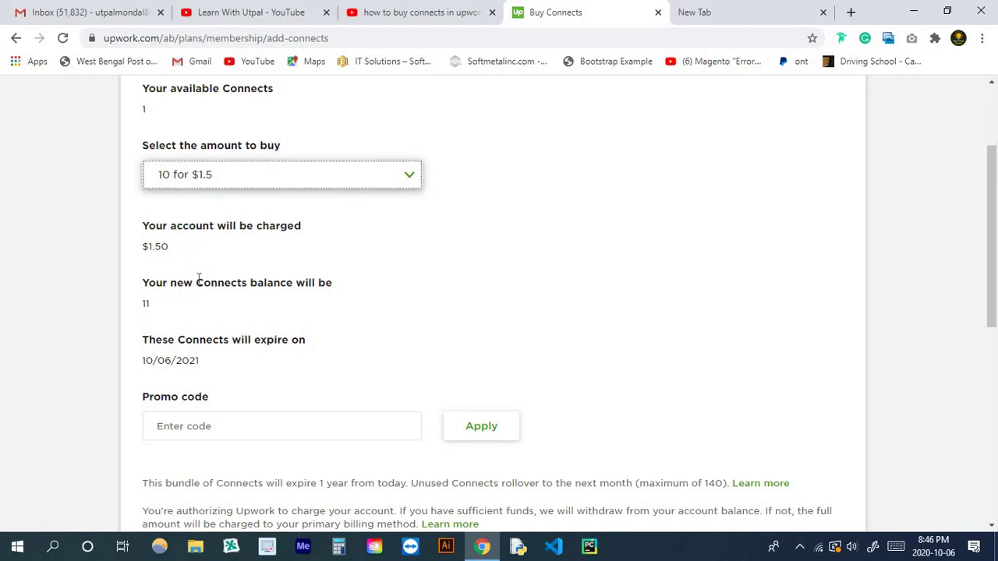
scroll(304, 251, down, 1)
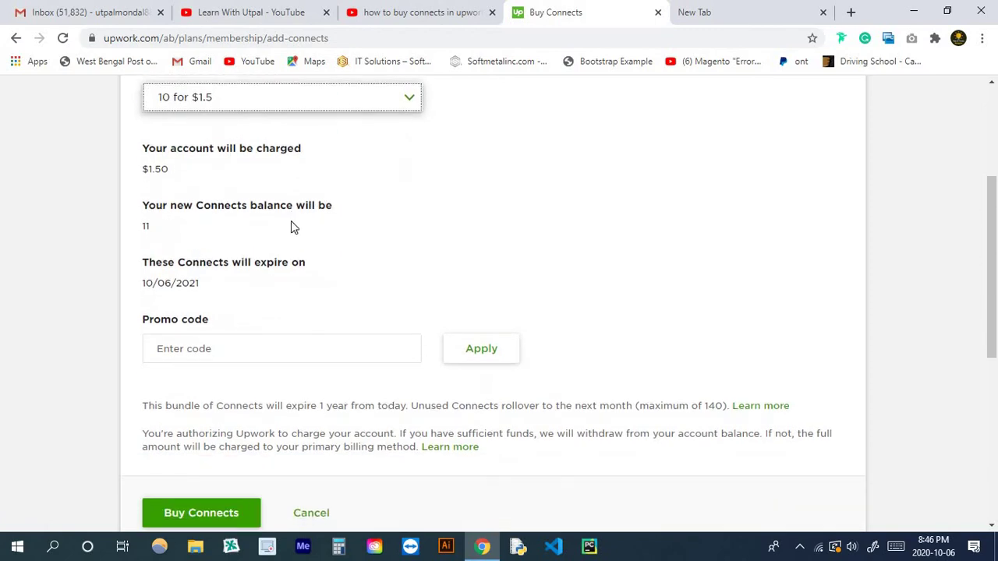
scroll(289, 225, down, 2)
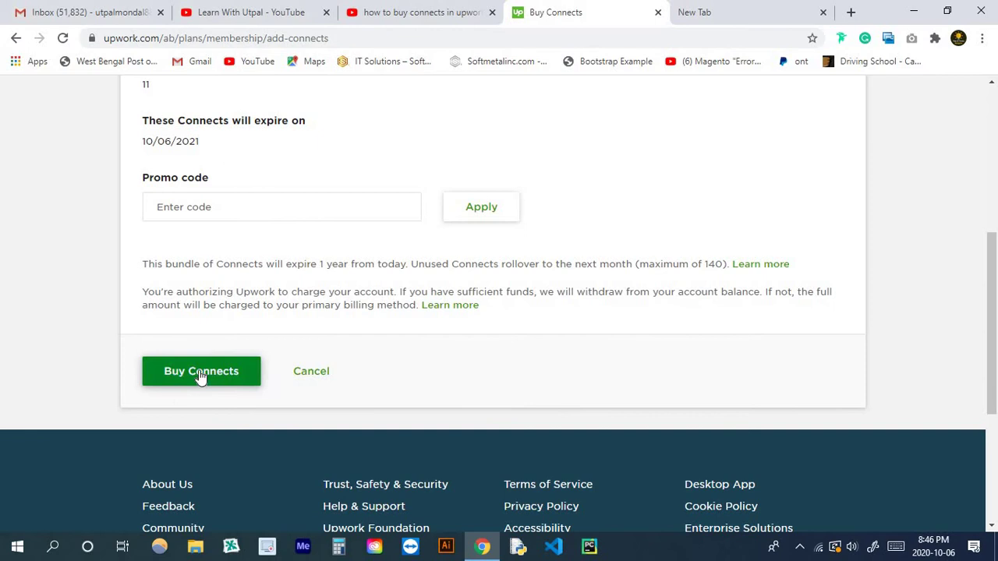
- Buy the 10 Connects and approve the $1.50 charge with the bank OTP
click(207, 371)
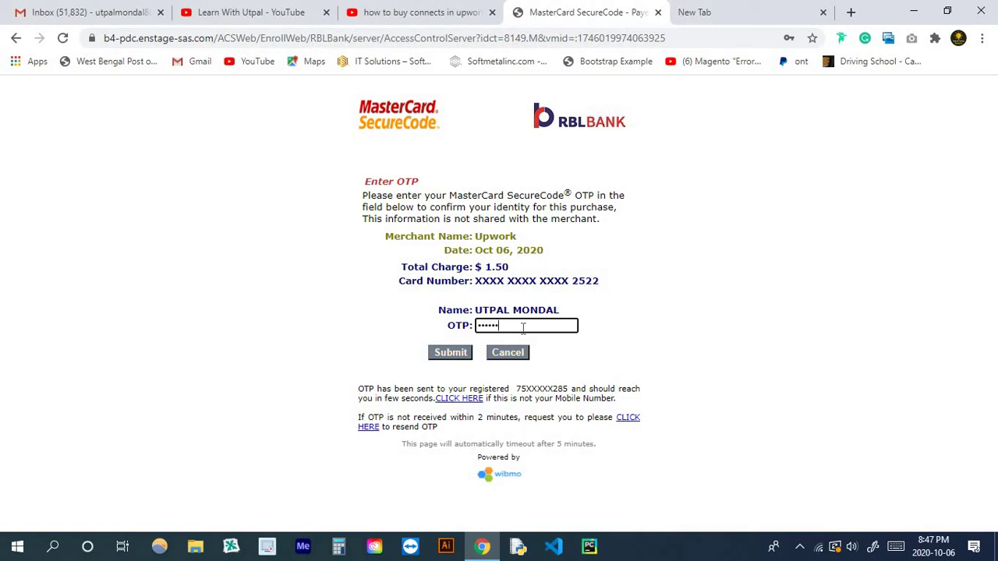
click(453, 355)
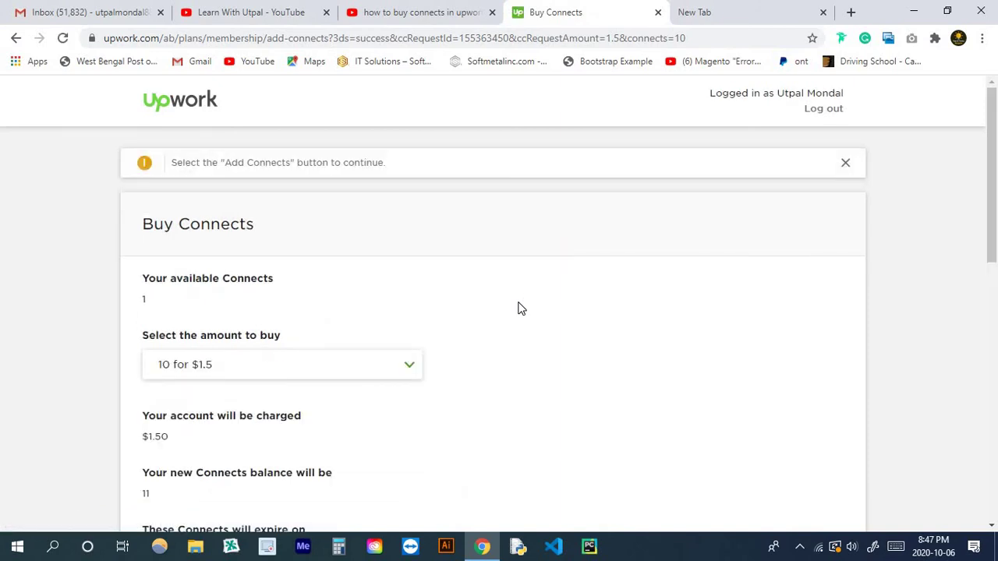
- Check the $1.50 charge, new balance 11 and 10/06/2021 expiry on Buy Connects
scroll(449, 302, down, 1)
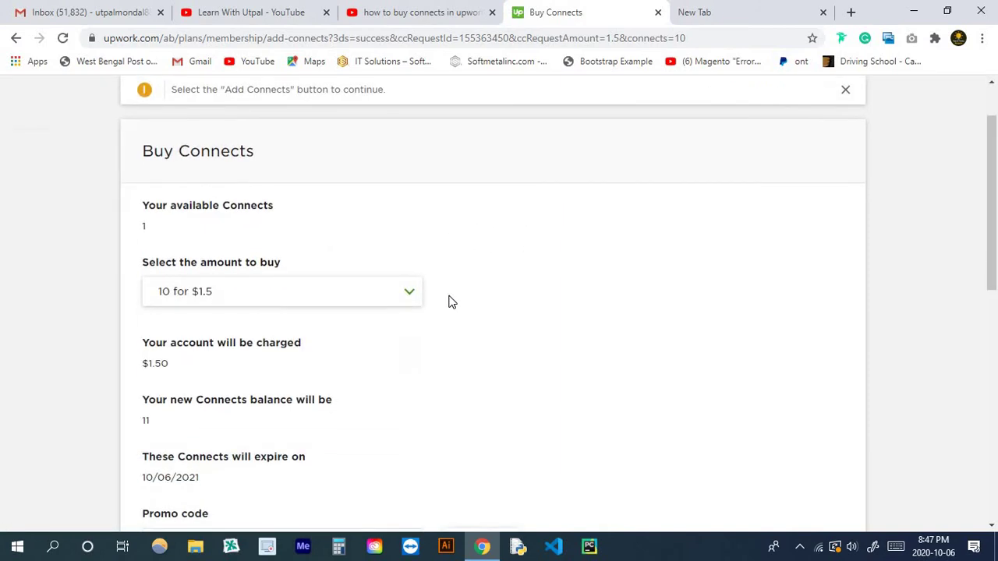
scroll(450, 302, down, 2)
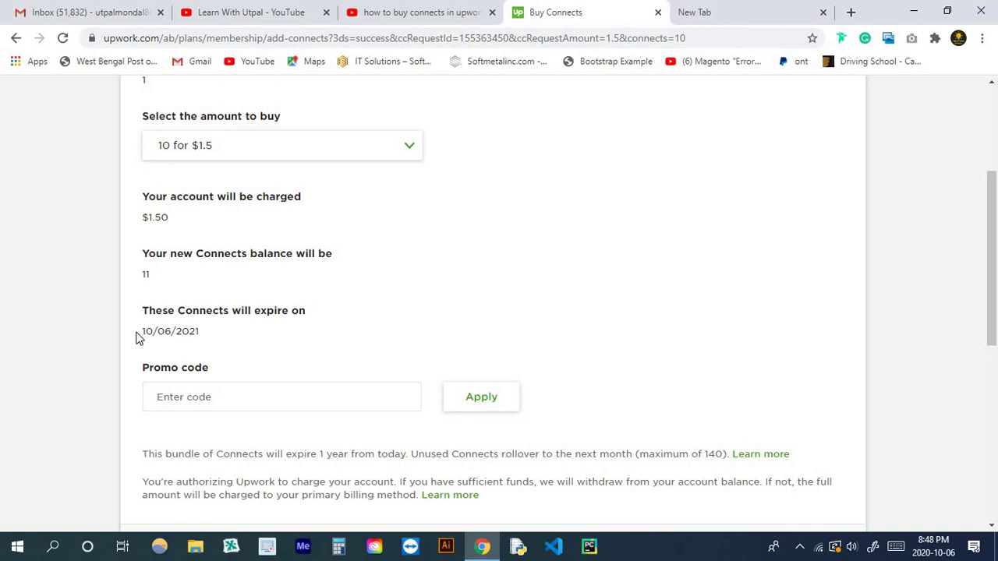
scroll(165, 332, up, 3)
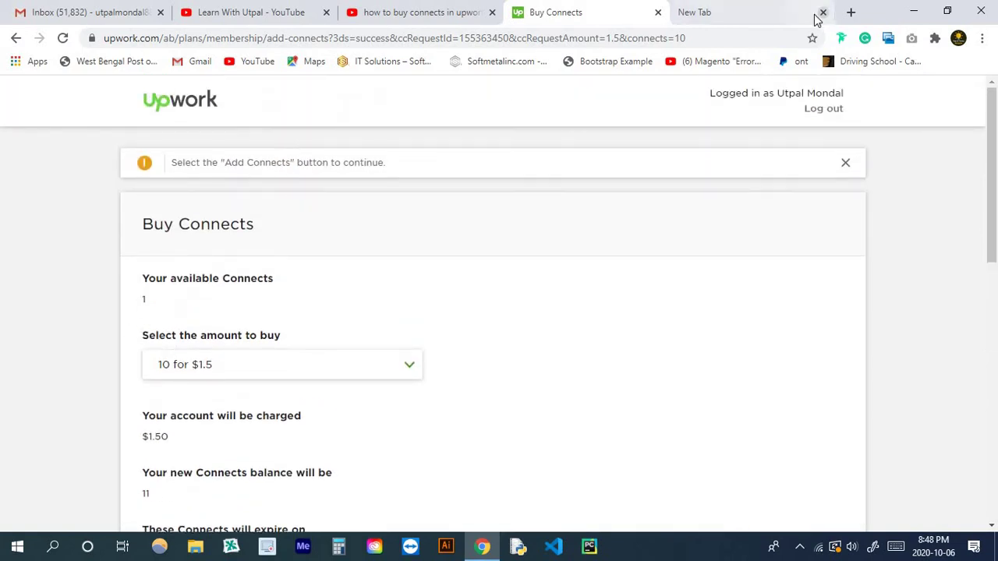
- Return to the job feed and open the '1 available connect' balance details
click(198, 110)
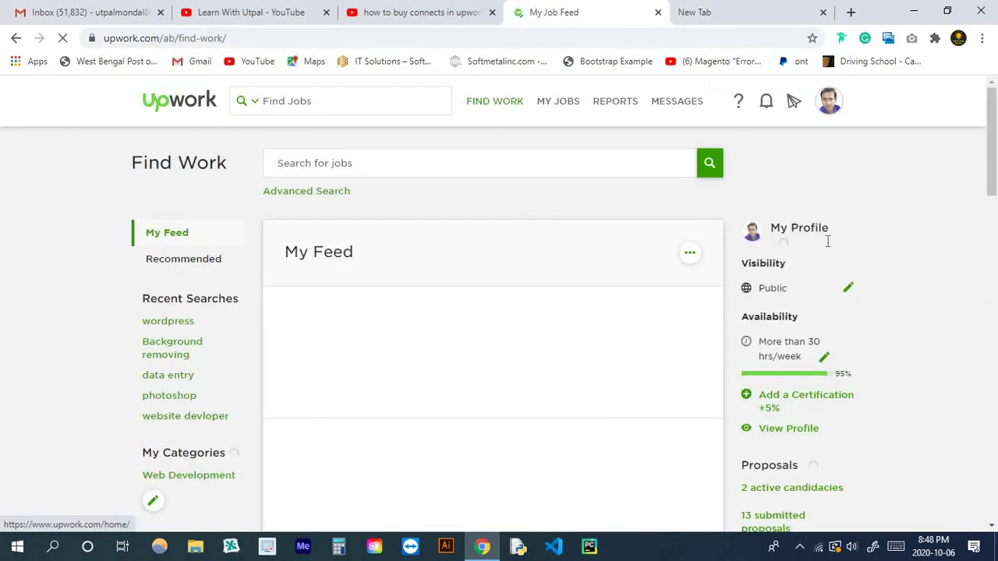
scroll(775, 358, down, 3)
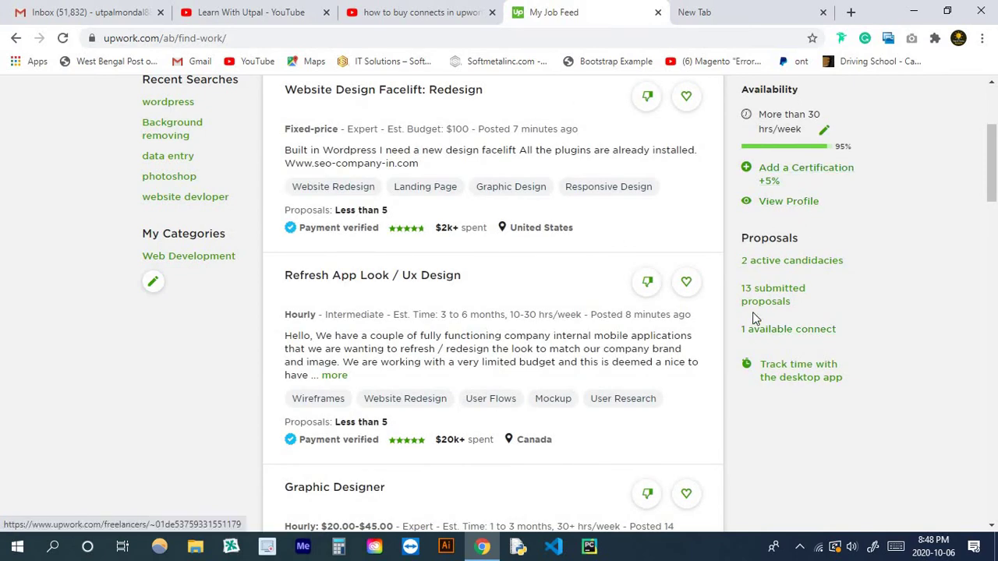
click(803, 337)
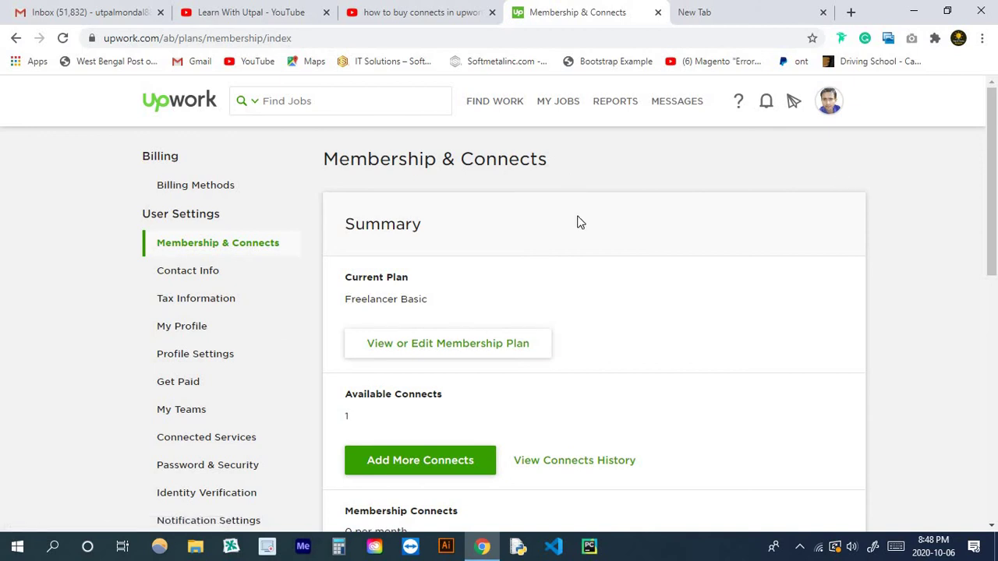
scroll(382, 257, down, 2)
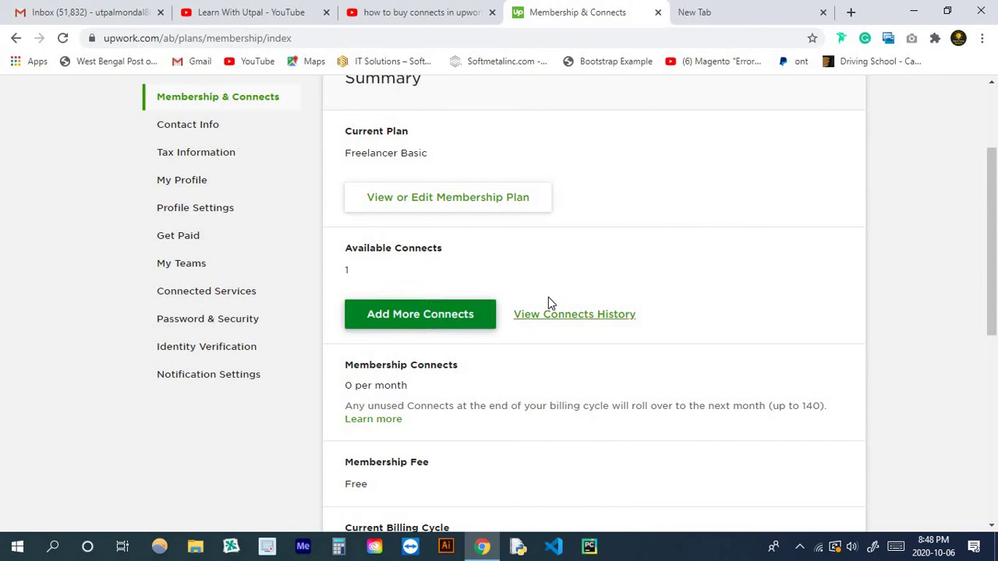
scroll(653, 287, up, 1)
scroll(437, 325, down, 1)
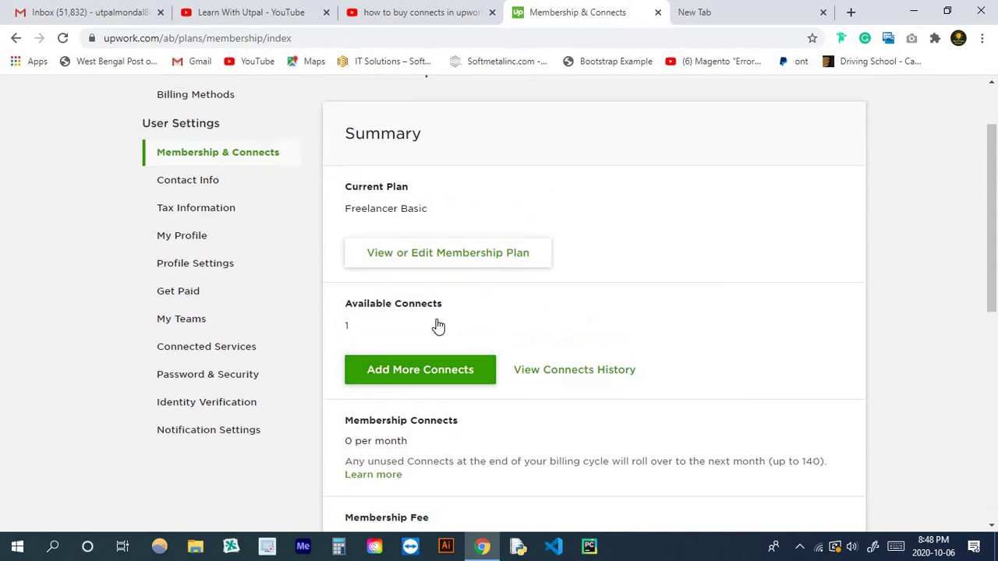
click(404, 322)
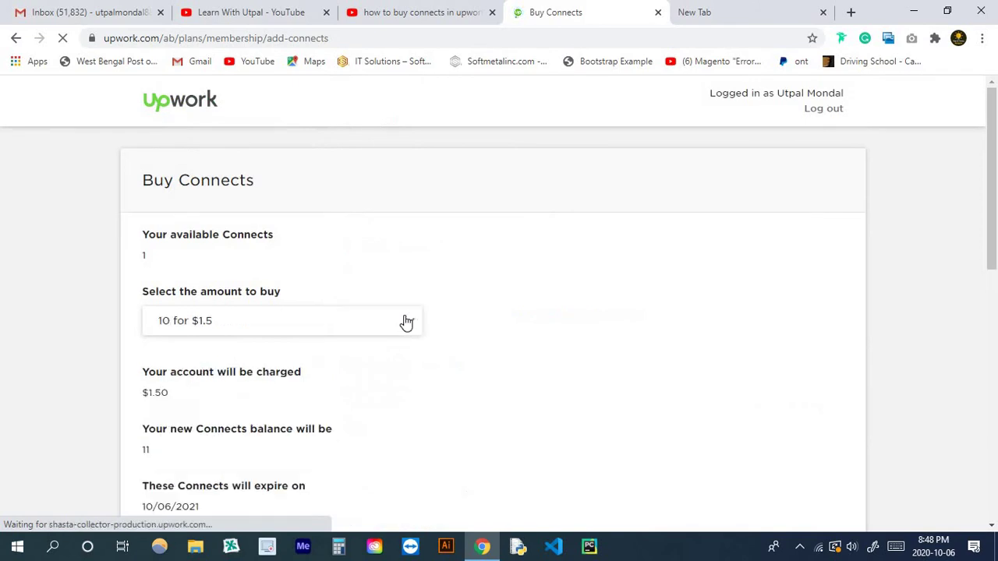
scroll(403, 321, down, 1)
scroll(167, 348, down, 1)
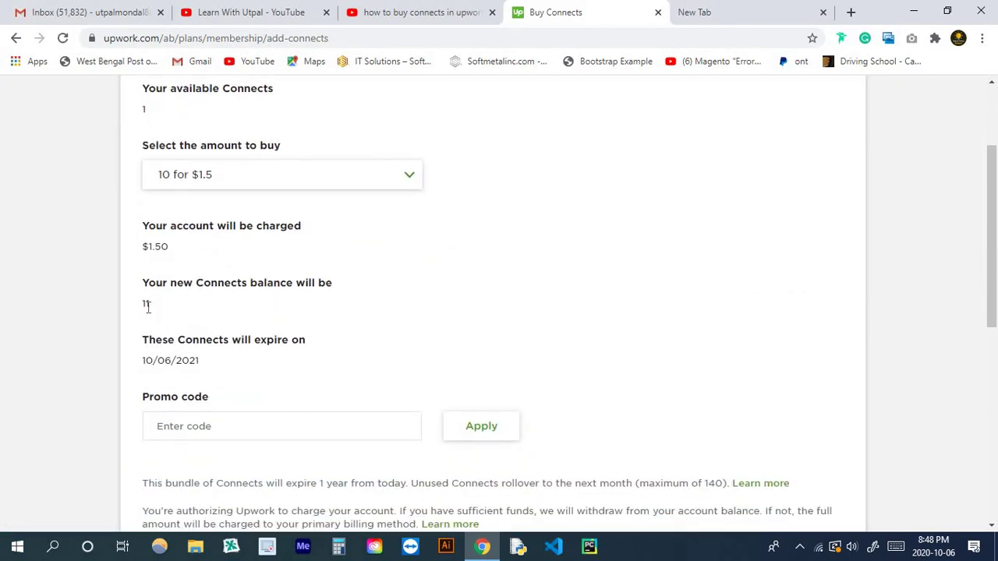
drag(150, 306, 145, 306)
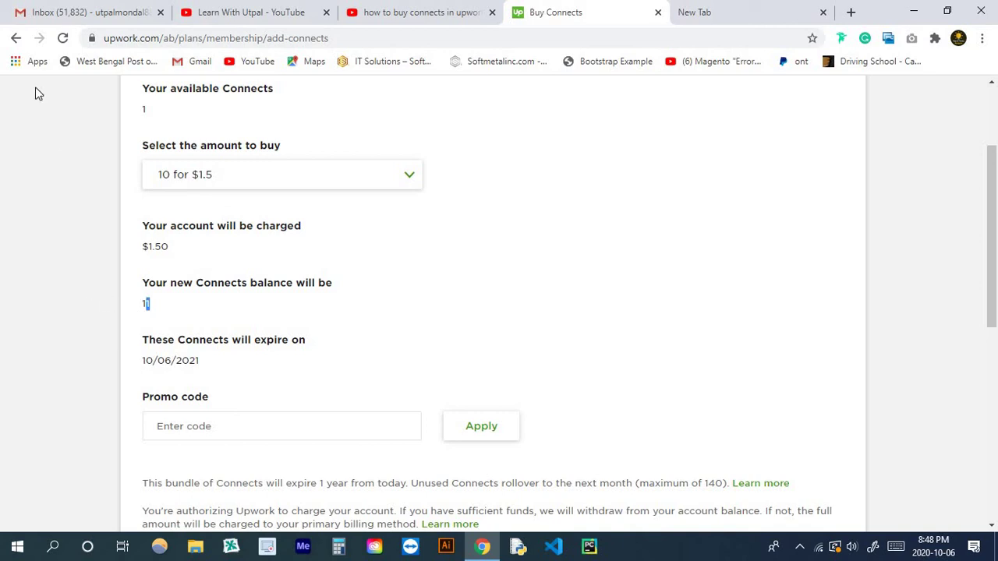
click(14, 39)
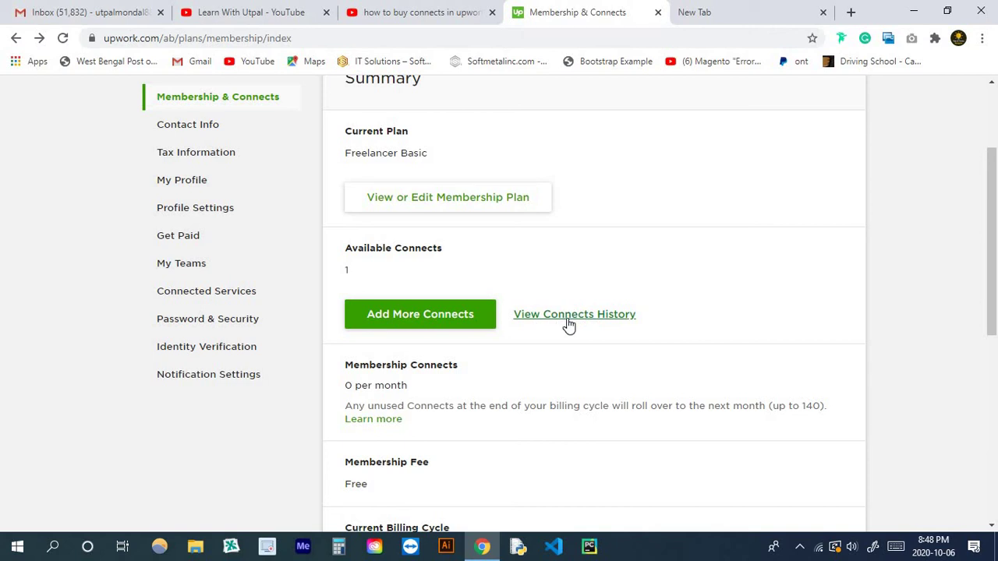
- Scroll through the 30-day Connects history of applications, refunds and purchases
click(568, 316)
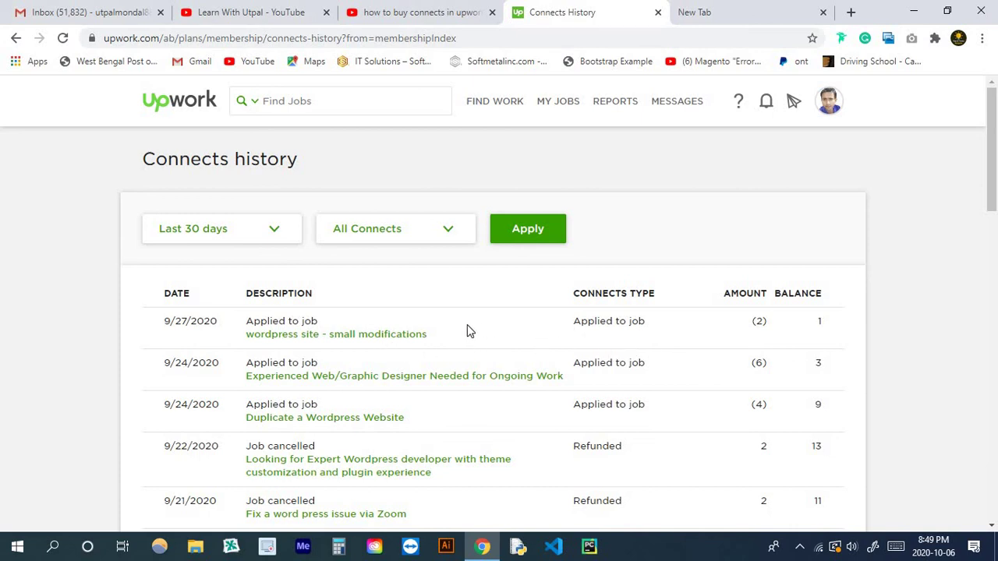
scroll(468, 331, down, 1)
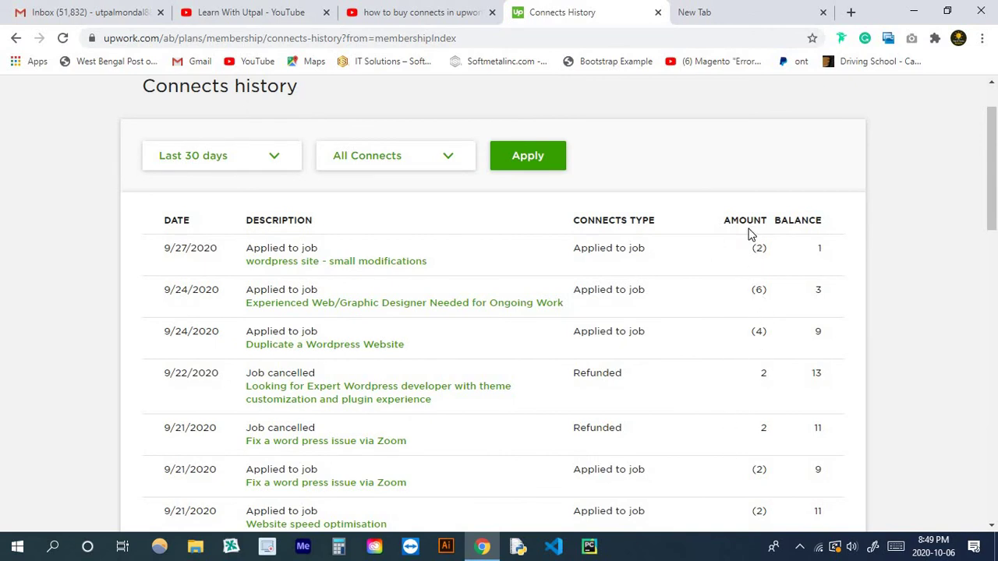
scroll(749, 410, down, 1)
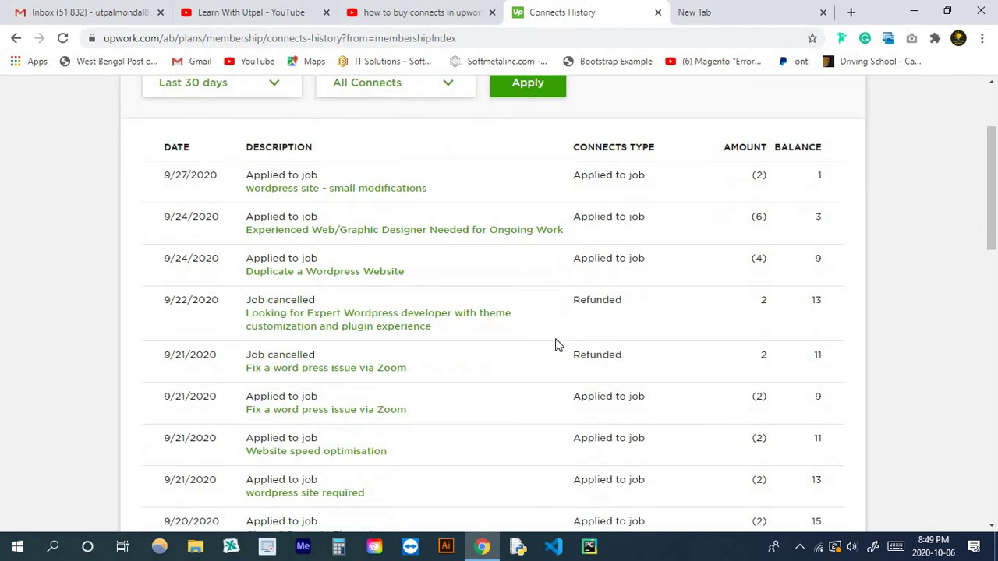
scroll(556, 344, down, 2)
scroll(508, 355, down, 3)
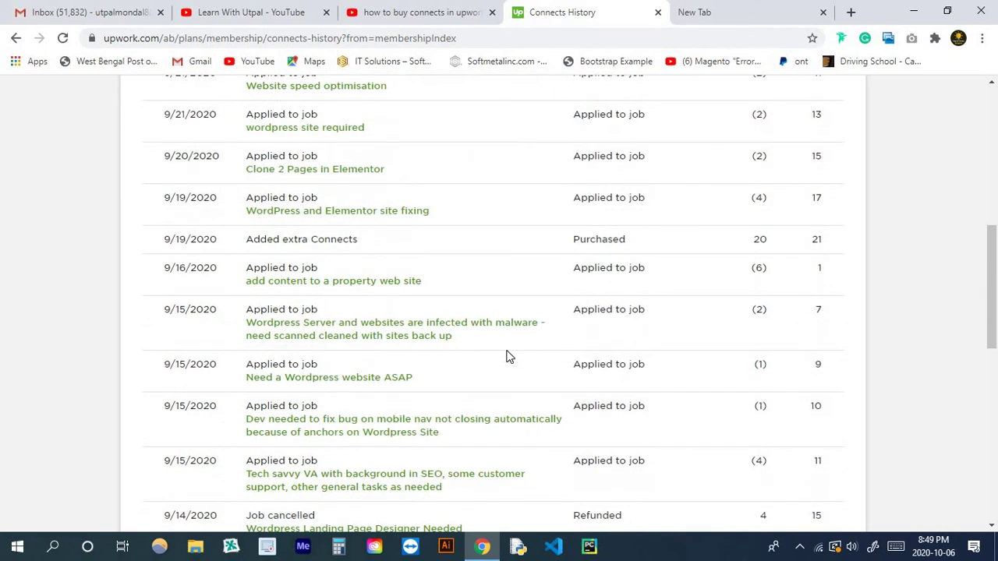
scroll(506, 357, up, 4)
scroll(506, 357, up, 4)
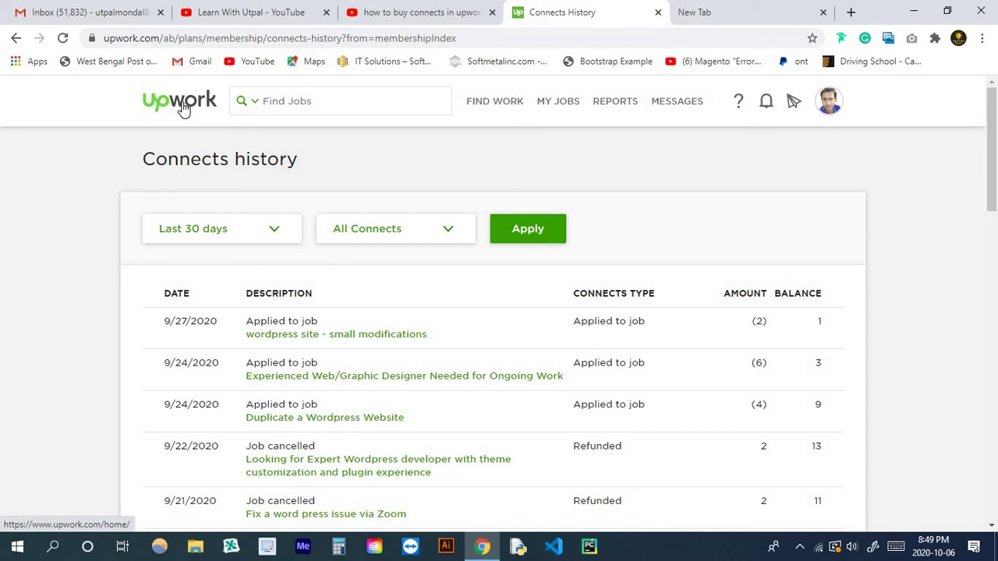
- Return to My Job Feed and put the cursor in the Search for jobs field
click(183, 109)
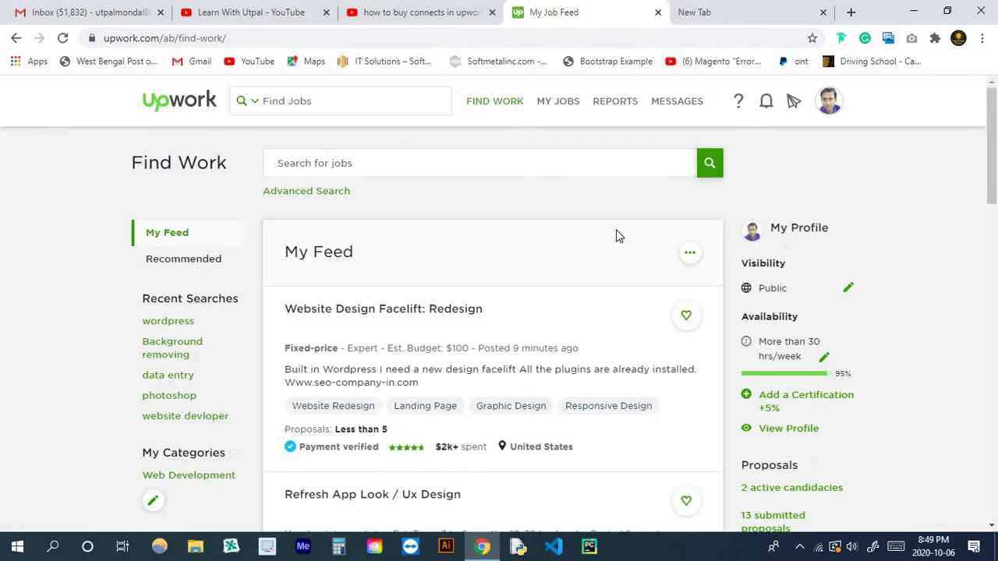
click(578, 169)
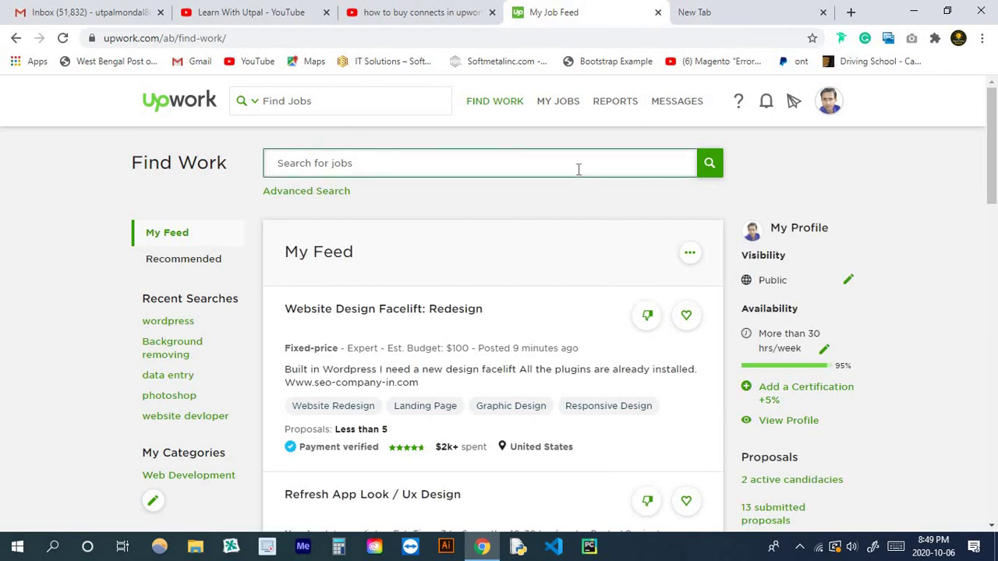